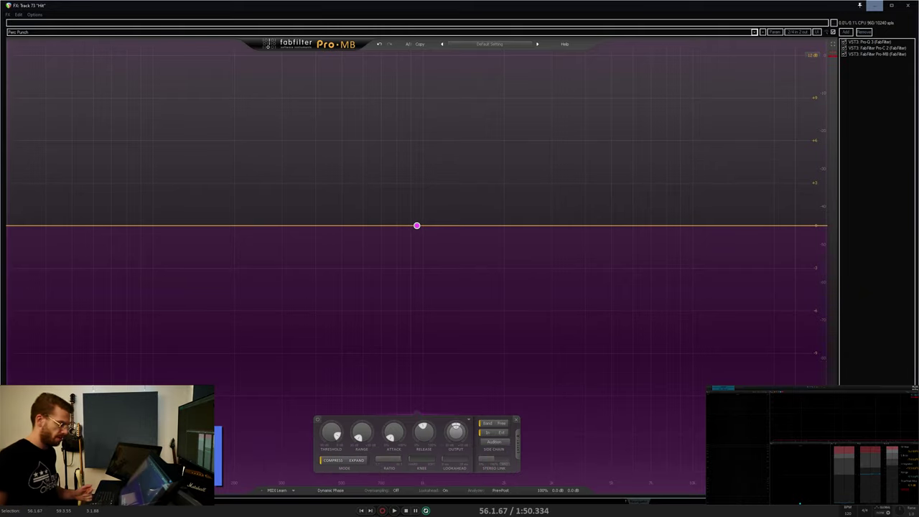
# Set the Hit track's Pro-C 2 compressor ratio to about 3:1 and shorten its release while the loop plays
pyautogui.press('space')
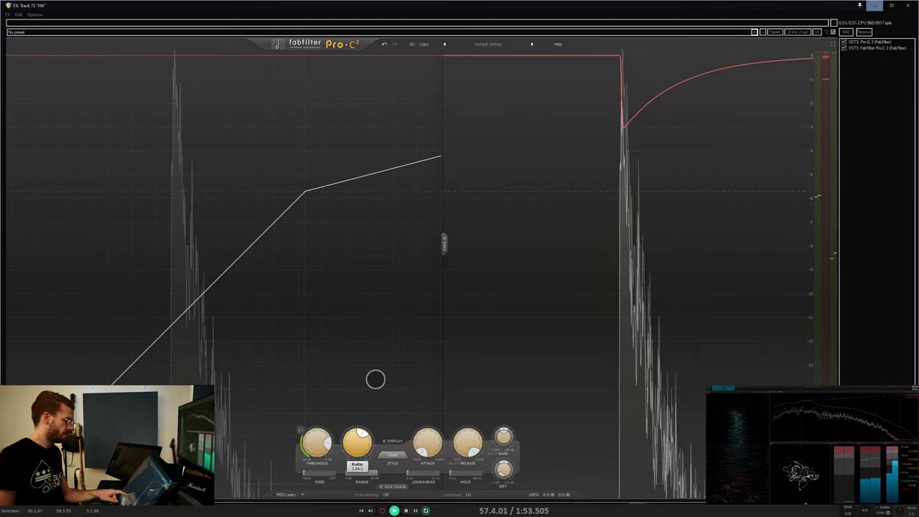
pyautogui.moveTo(376, 380); pyautogui.dragTo(355, 372)
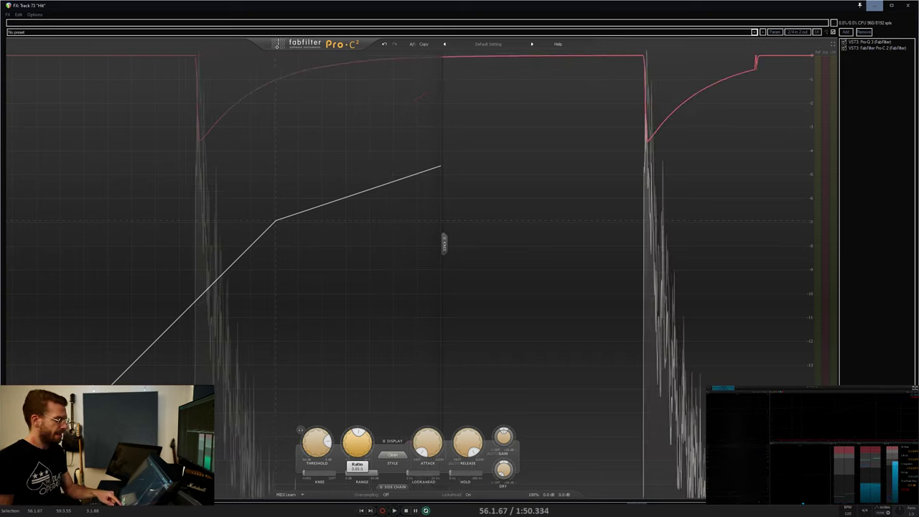
pyautogui.moveTo(467, 443); pyautogui.dragTo(410, 507)
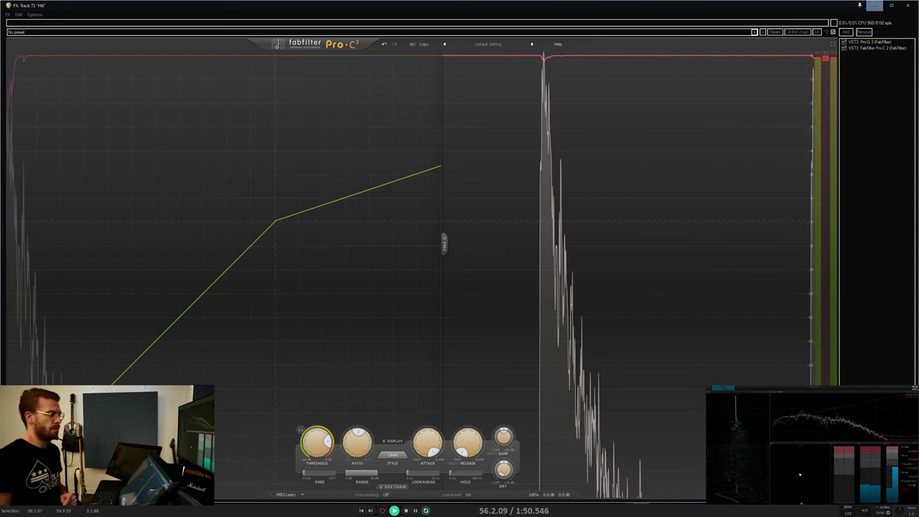
pyautogui.press('space')
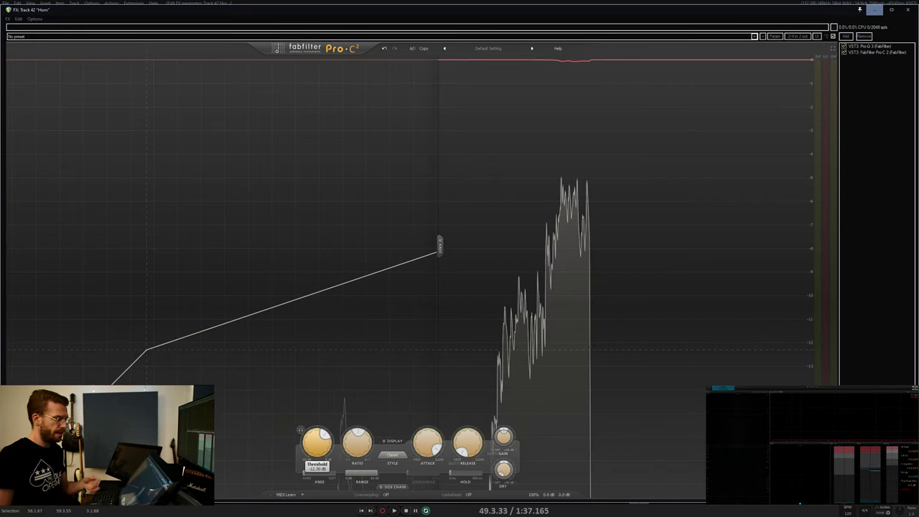
pyautogui.moveTo(427, 443)
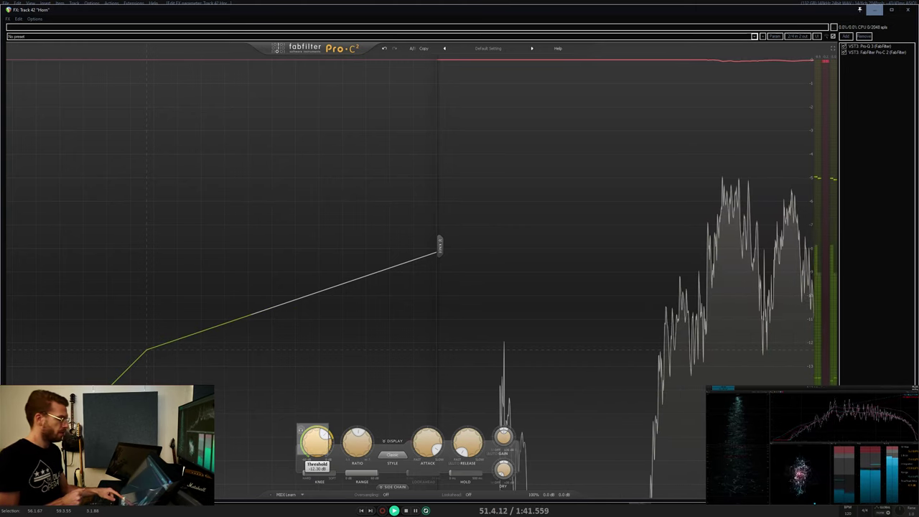
pyautogui.rightClick(322, 443)
pyautogui.click(359, 425)
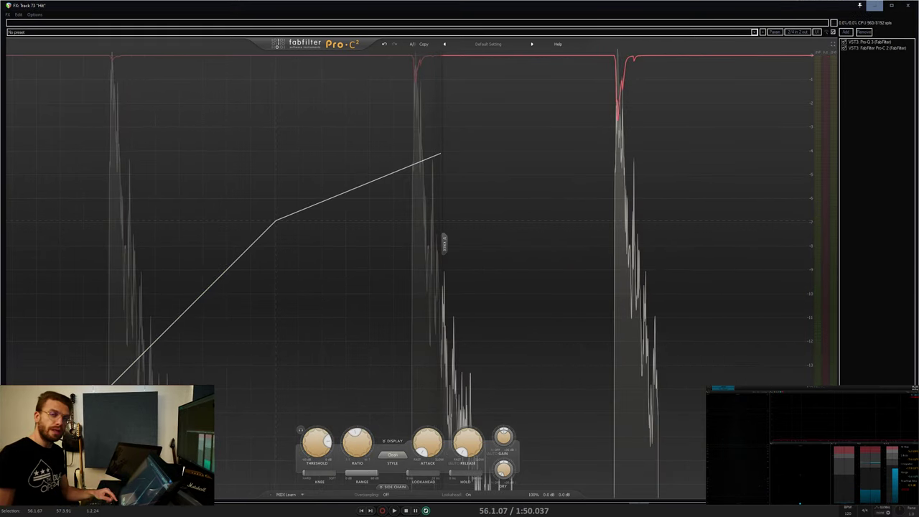
# Play the Hit track and try a near-limiting compressor ratio before restoring a moderate one
pyautogui.press('space')
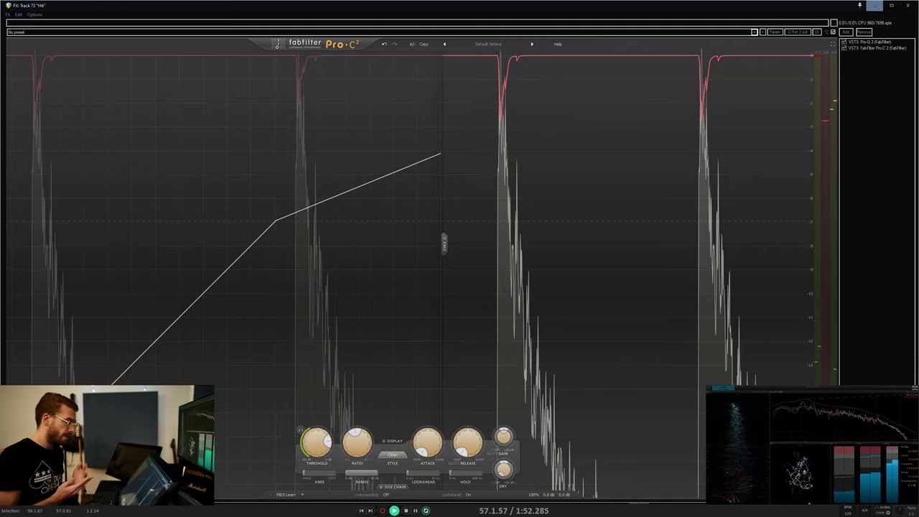
pyautogui.moveTo(357, 442); pyautogui.dragTo(363, 345)
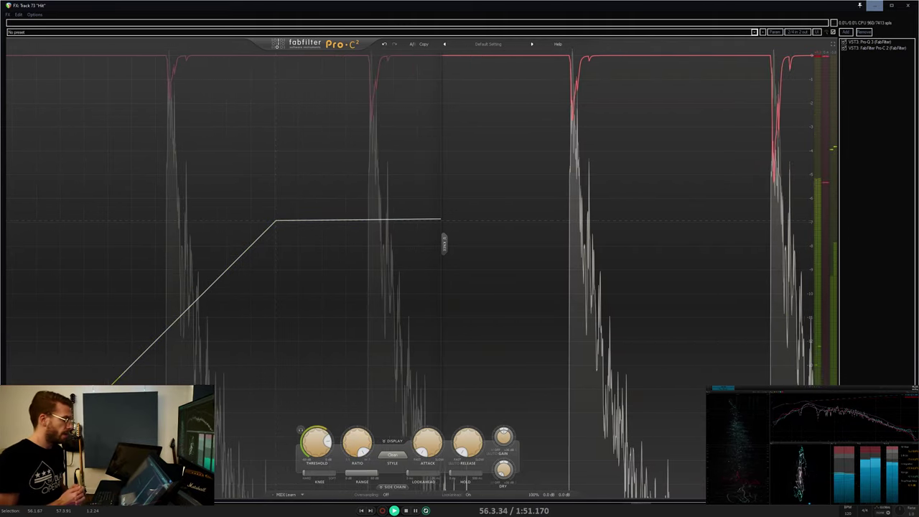
pyautogui.moveTo(352, 431); pyautogui.dragTo(352, 343)
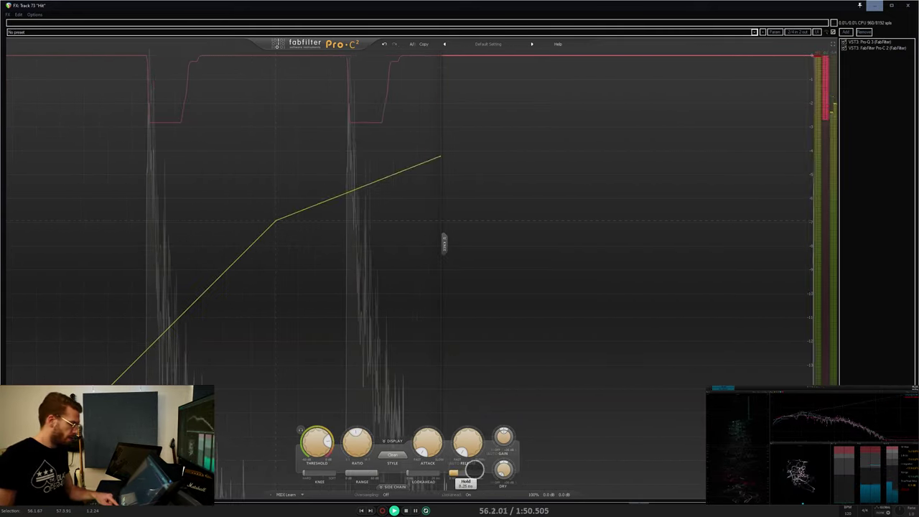
# Compare longer hold times with a minimal hold on the Hit track's compressor during playback
pyautogui.moveTo(475, 471); pyautogui.dragTo(540, 428)
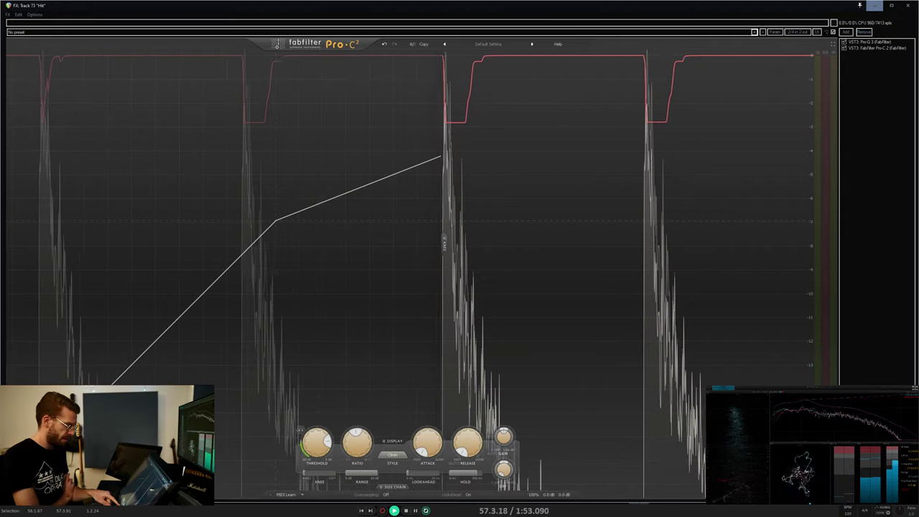
pyautogui.moveTo(465, 474)
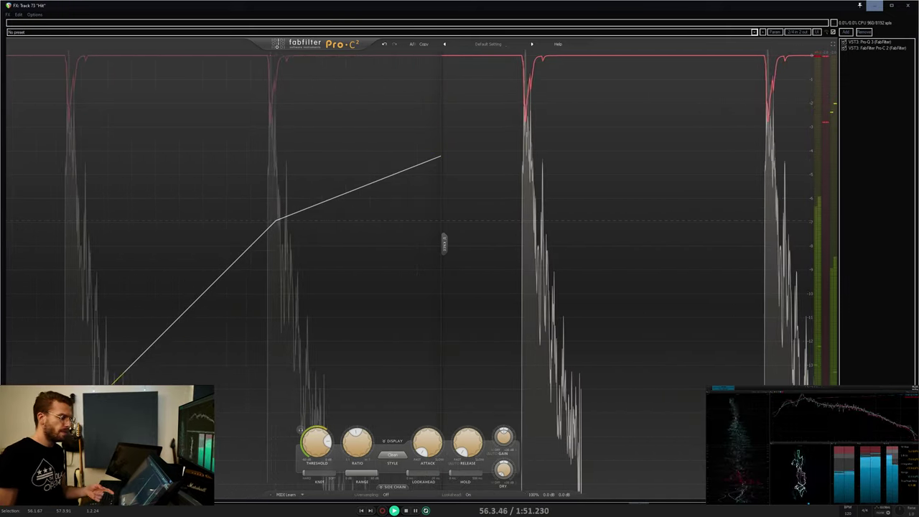
pyautogui.moveTo(455, 473); pyautogui.dragTo(514, 453)
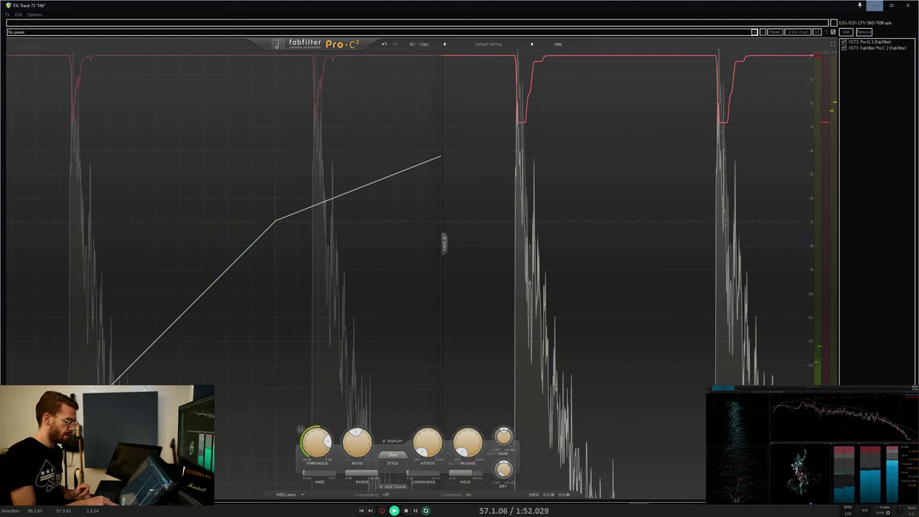
pyautogui.moveTo(472, 472); pyautogui.dragTo(483, 471)
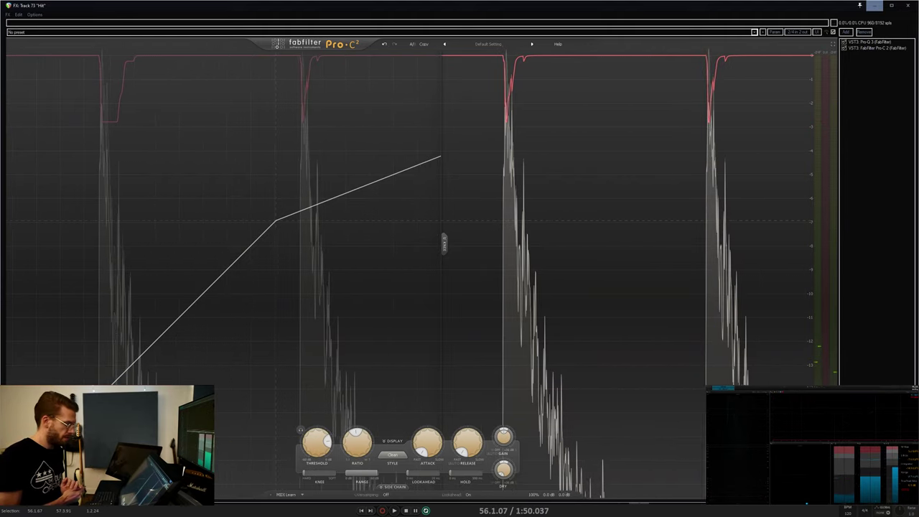
# Loop the Hit track and shorten the compressor's release from a slow to a fast setting
pyautogui.press('space')
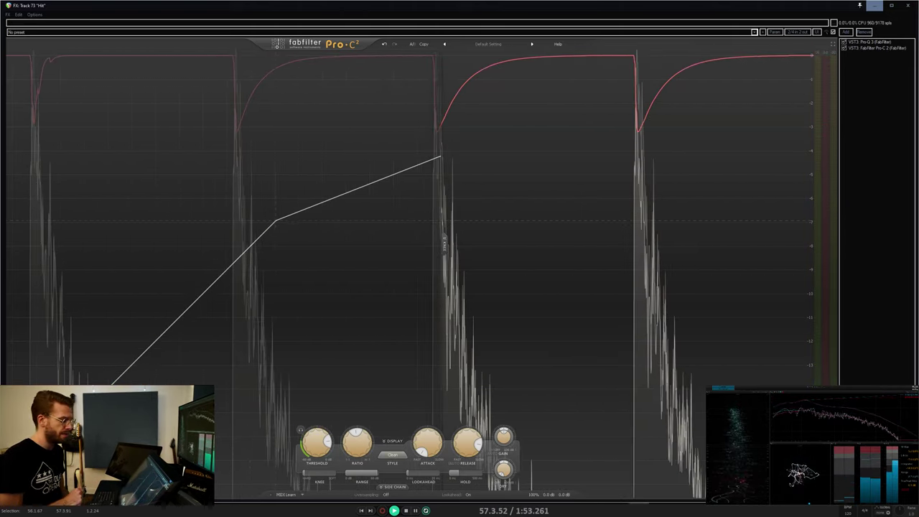
pyautogui.moveTo(468, 442); pyautogui.dragTo(434, 475)
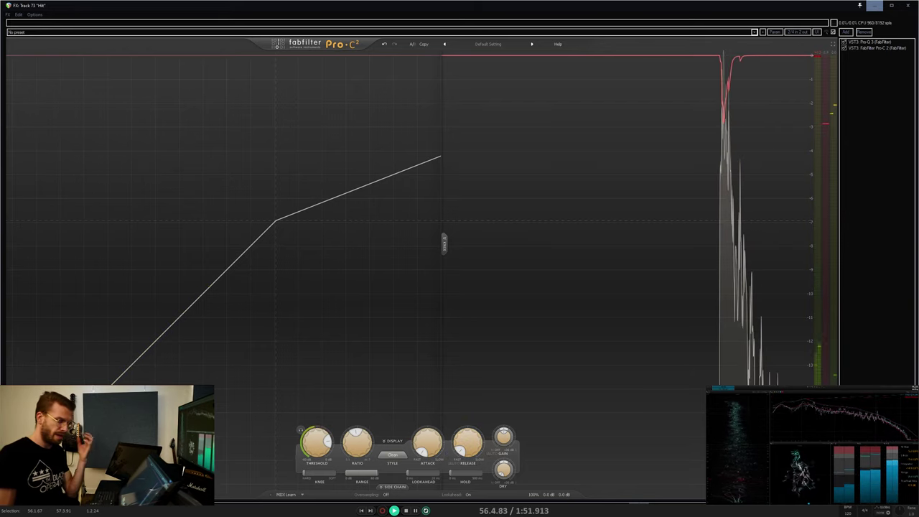
pyautogui.press('space')
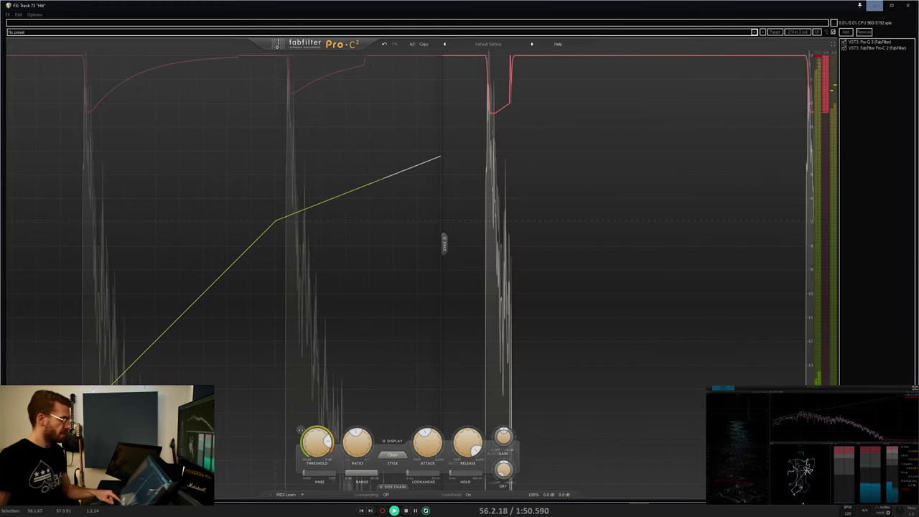
# Audition the Classic, Opto and Vocal compression styles on the Hit track, comparing them with Clean
pyautogui.click(391, 454)
pyautogui.click(396, 406)
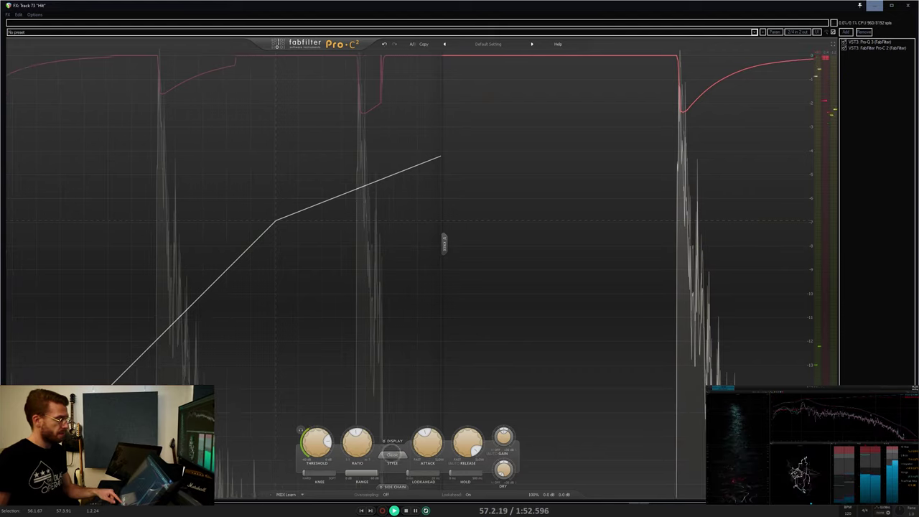
pyautogui.click(392, 454)
pyautogui.click(395, 414)
pyautogui.click(392, 455)
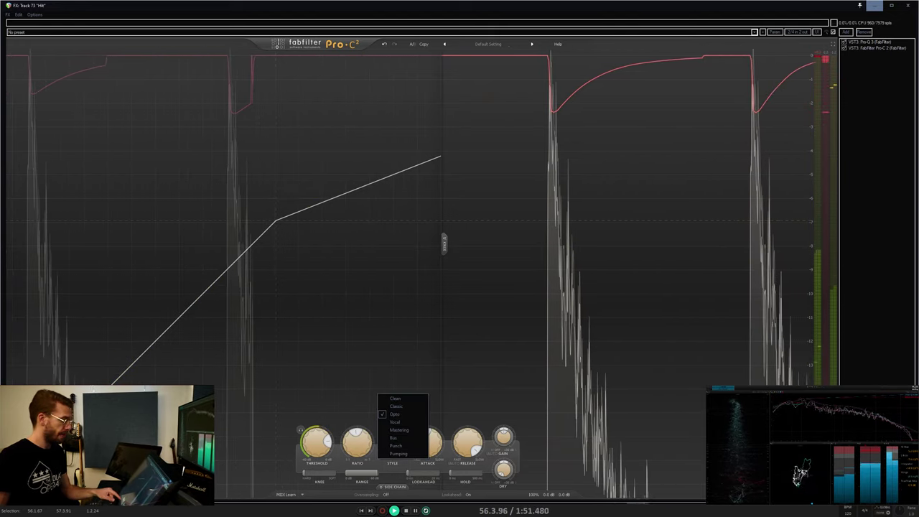
pyautogui.click(395, 422)
pyautogui.click(392, 455)
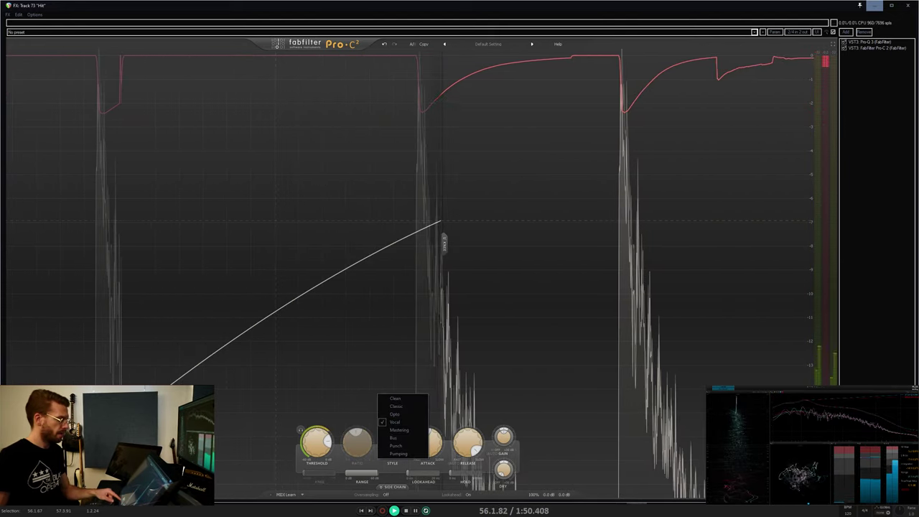
pyautogui.click(392, 399)
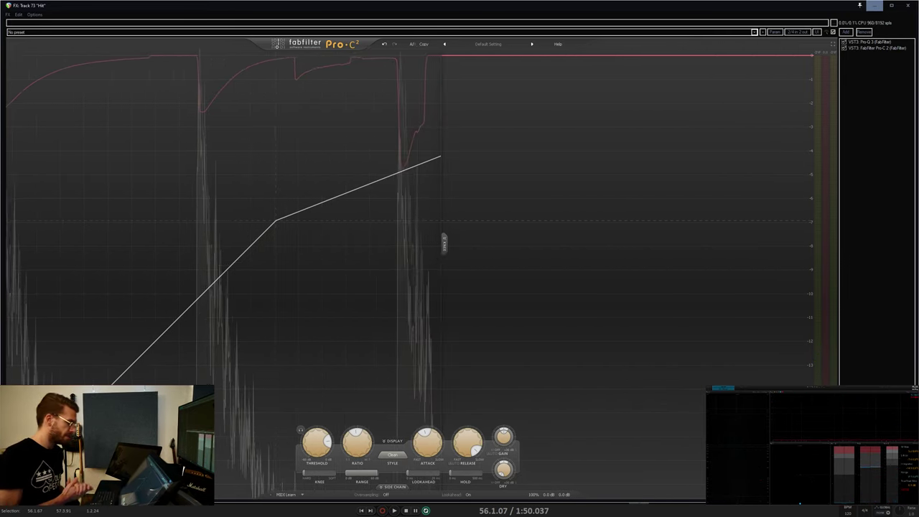
pyautogui.click(392, 454)
pyautogui.click(392, 426)
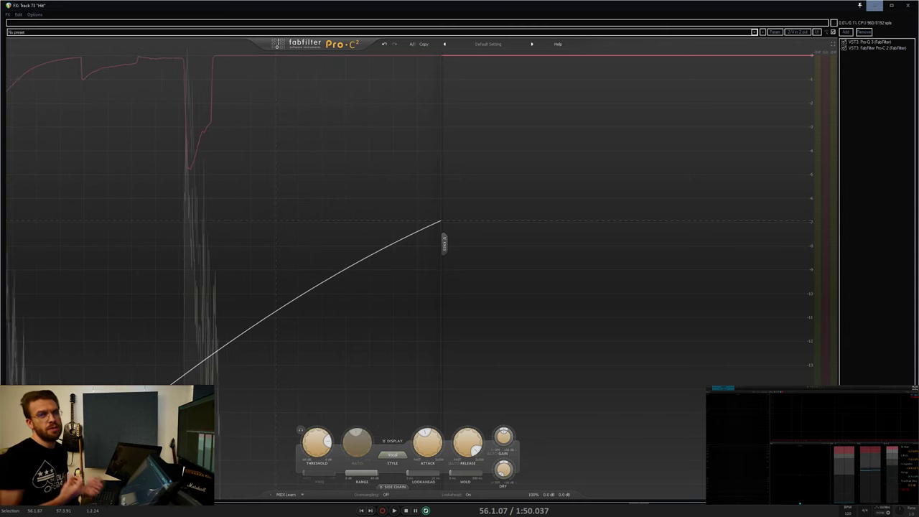
pyautogui.click(392, 455)
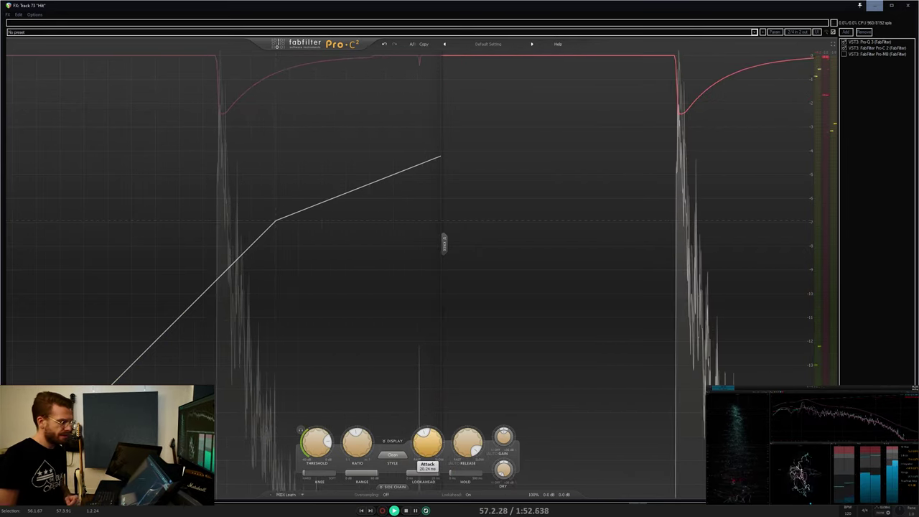
# Play the Hit track and compare a 0 dB hard knee with a wide soft knee on the compressor
pyautogui.press('space')
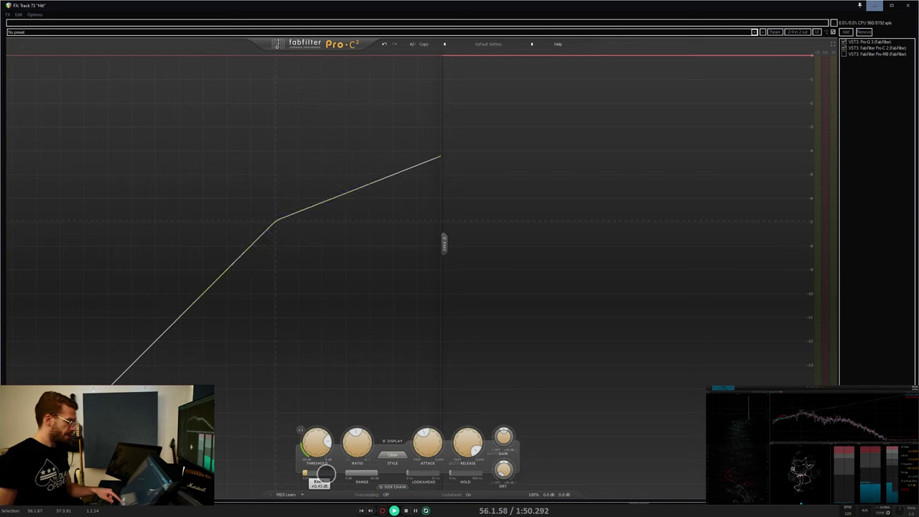
pyautogui.moveTo(320, 472); pyautogui.dragTo(279, 456)
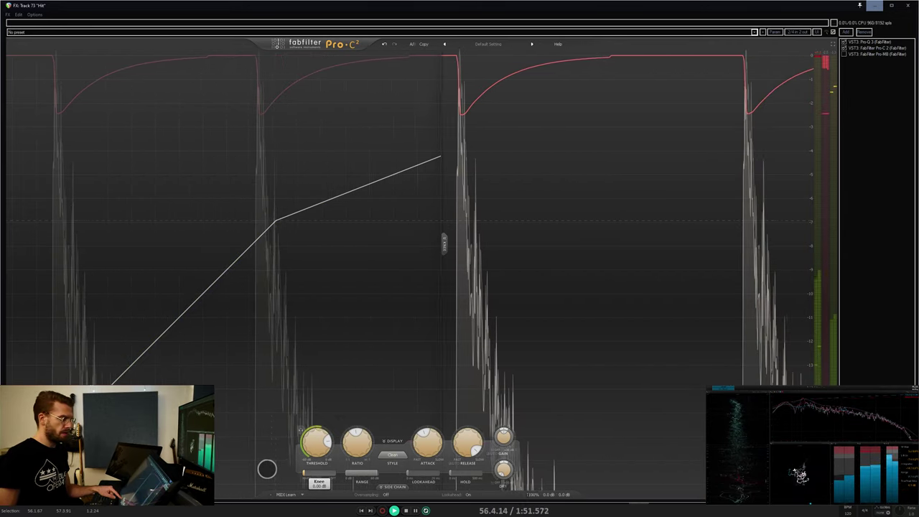
pyautogui.moveTo(265, 468); pyautogui.dragTo(306, 420)
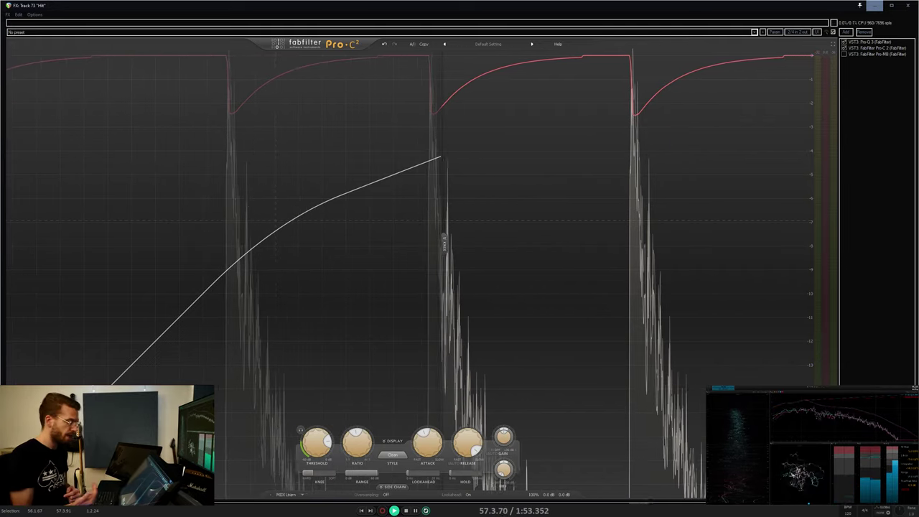
# Give the Hit compressor a near-infinite ratio, a threshold of about -5.5 dB and a hard knee
pyautogui.moveTo(356, 443); pyautogui.dragTo(375, 382)
pyautogui.moveTo(317, 443)
pyautogui.mouseDown()
pyautogui.moveTo(315, 451)
pyautogui.moveTo(314, 438)
pyautogui.mouseUp()
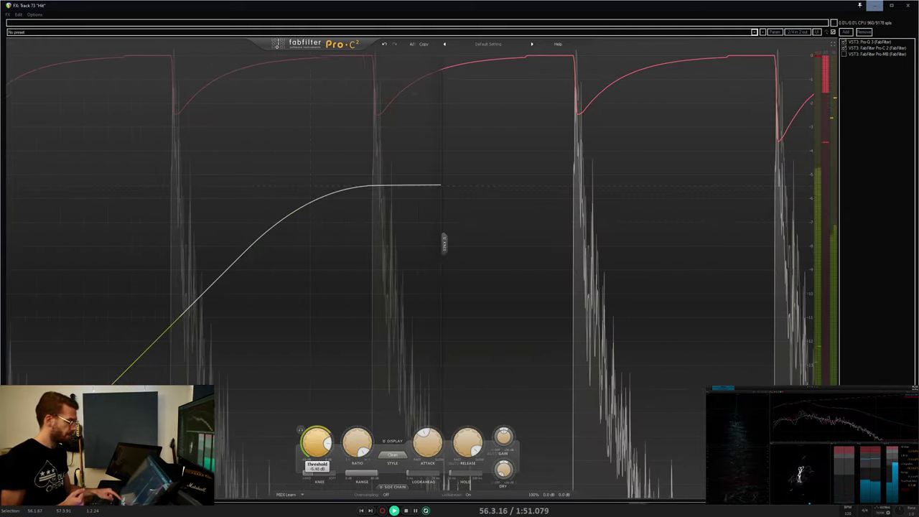
pyautogui.moveTo(312, 473)
pyautogui.mouseDown()
pyautogui.moveTo(289, 485)
pyautogui.moveTo(302, 471)
pyautogui.mouseUp()
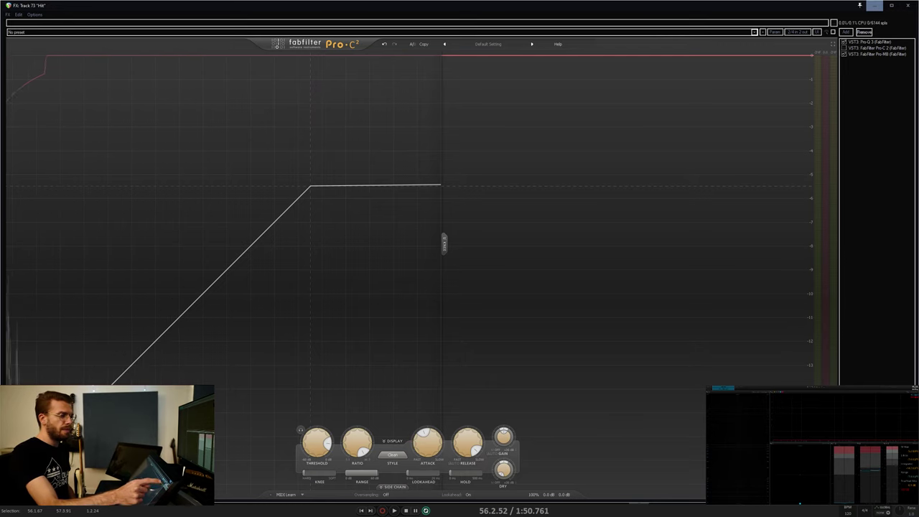
# Open Pro-MB on the Hit track and widen the knee of its expansion band, checking it in playback
pyautogui.click(866, 55)
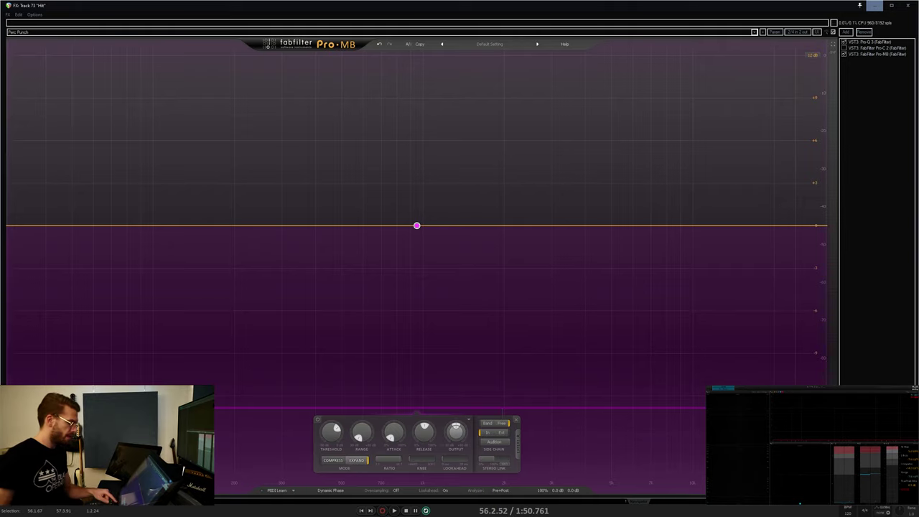
pyautogui.moveTo(422, 459); pyautogui.dragTo(550, 426)
pyautogui.press('space')
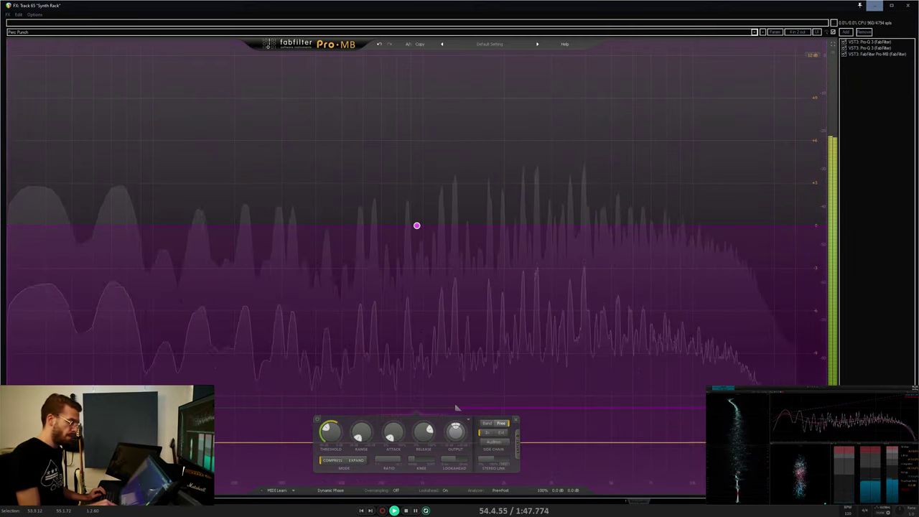
# Audition the Synth Rack Pro-MB band's side-chain signal briefly and switch the side chain to external
pyautogui.click(493, 440)
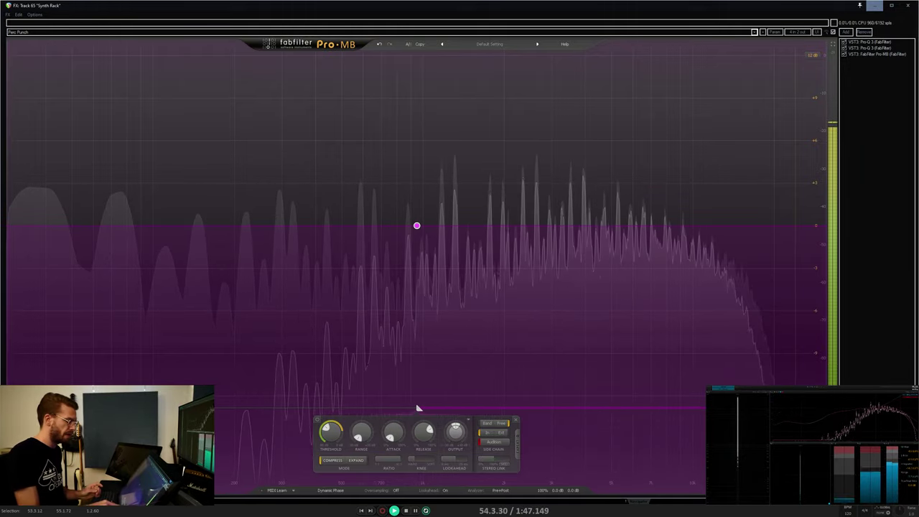
pyautogui.click(493, 441)
pyautogui.click(501, 433)
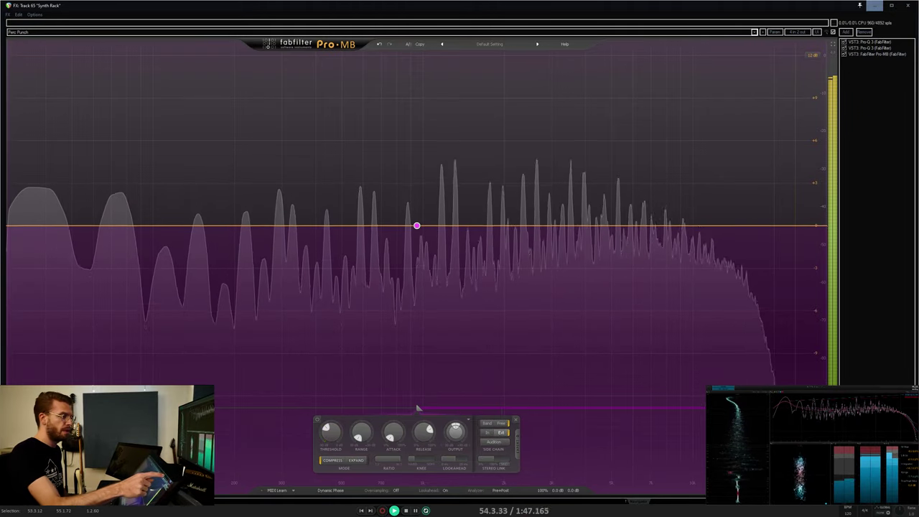
# Set the Hit track's send to Synth Rack to 0 dB and play the loop with Synth Rack's Pro-MB open
pyautogui.click(907, 5)
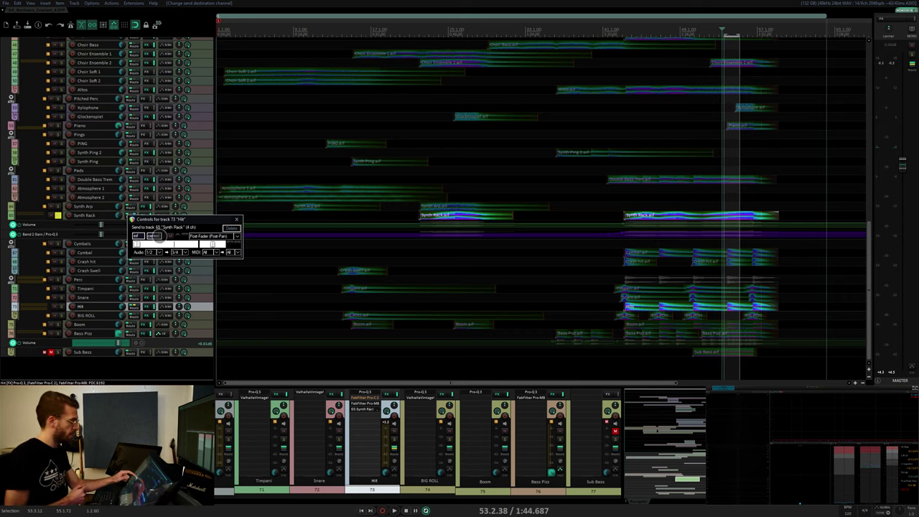
pyautogui.moveTo(137, 244); pyautogui.dragTo(167, 244)
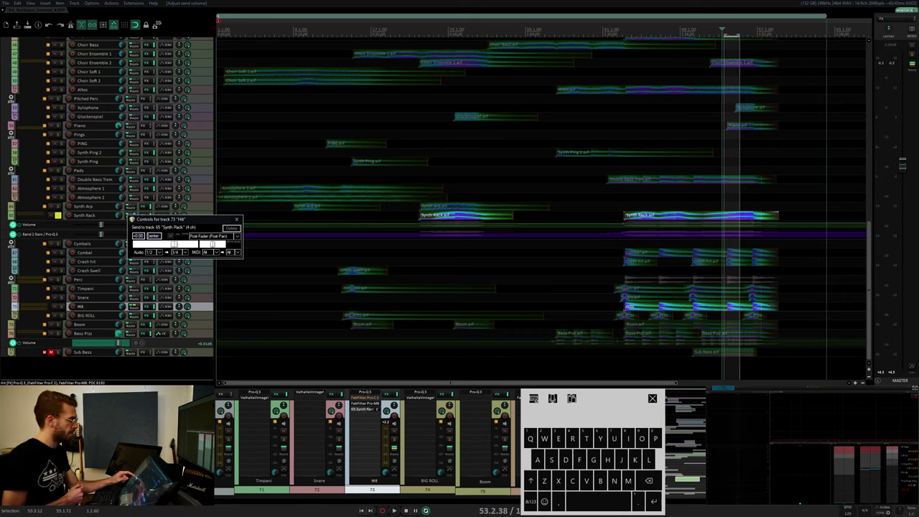
pyautogui.click(652, 397)
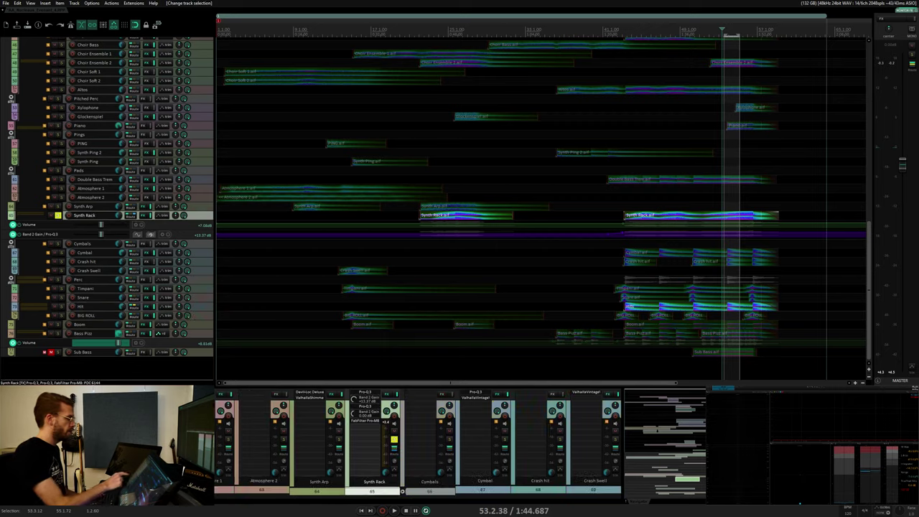
pyautogui.press('f')
pyautogui.press('space')
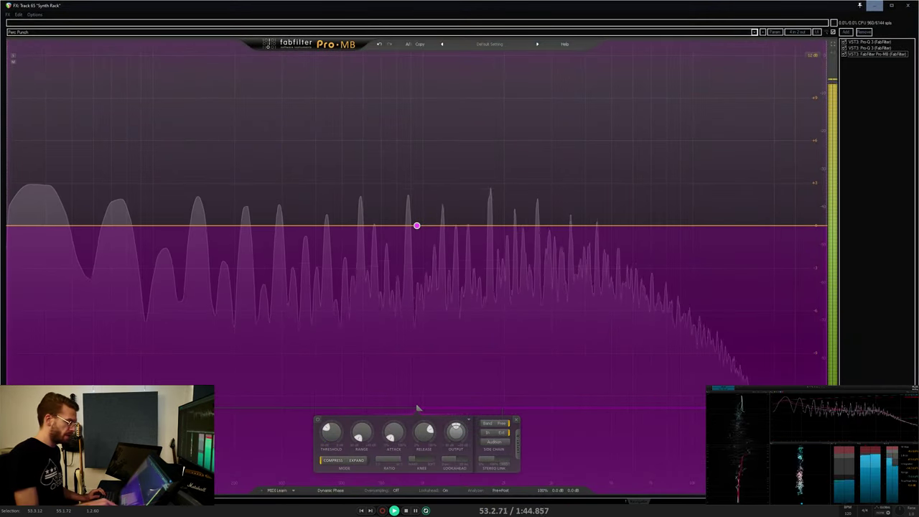
# Inspect the side-chain channel routing of Synth Rack's Pro-MB in the plug-in pin connector, close it and stop playback
pyautogui.click(797, 32)
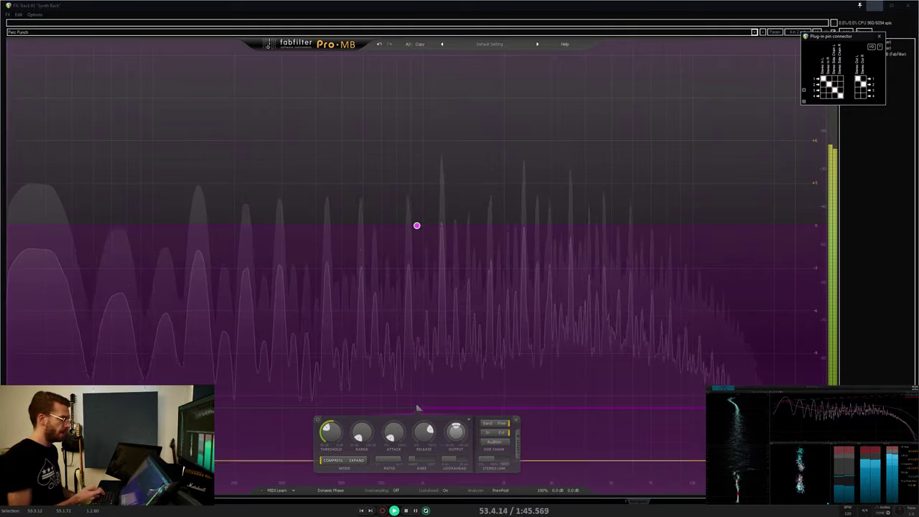
pyautogui.press('Escape')
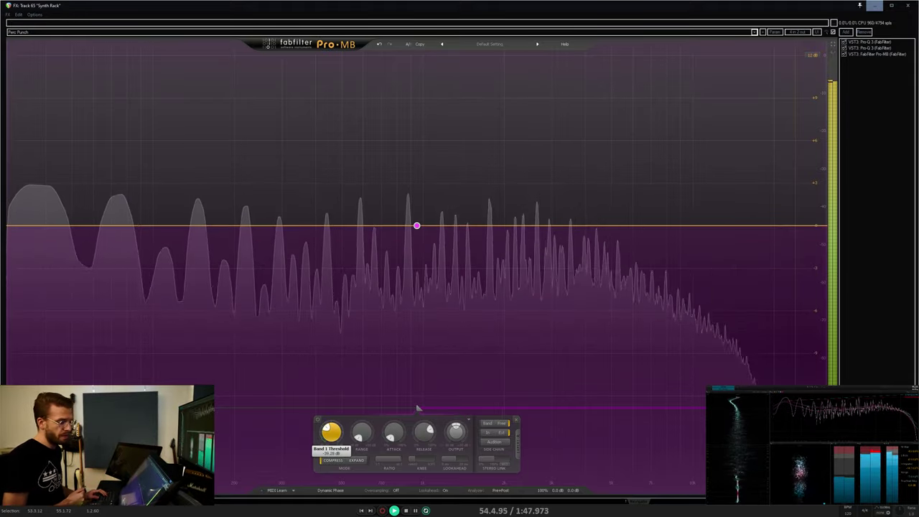
pyautogui.press('space')
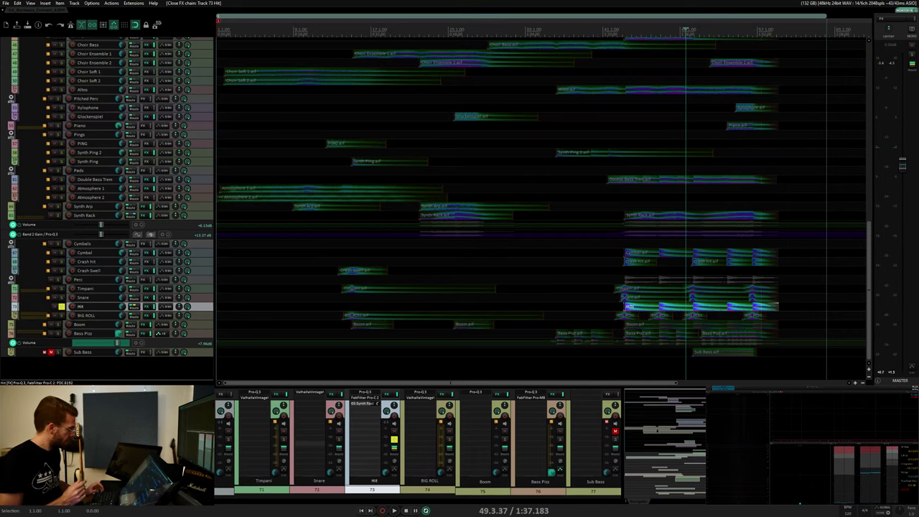
# Open Pro-C 2 on the Hit track and lower its threshold during playback
pyautogui.click(385, 394)
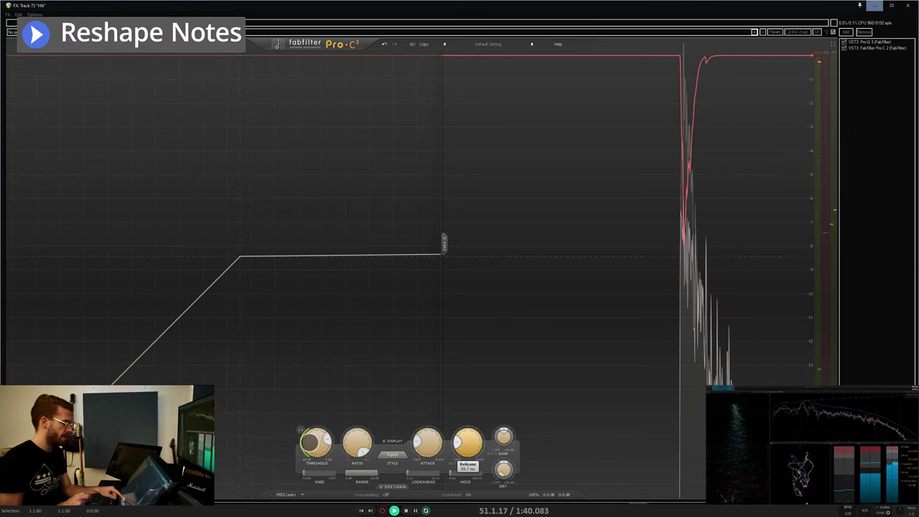
pyautogui.moveTo(312, 441)
pyautogui.mouseDown()
pyautogui.moveTo(306, 433)
pyautogui.moveTo(303, 442)
pyautogui.mouseUp()
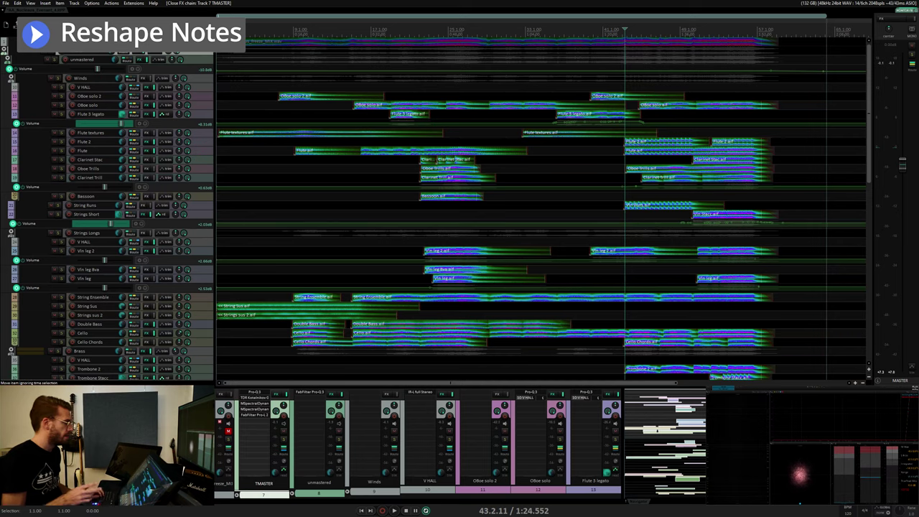
# Open the TMASTER effects chain to view its Kotelnikov mastering compressor, and play the mix briefly
pyautogui.hotkey('shift', 'f')
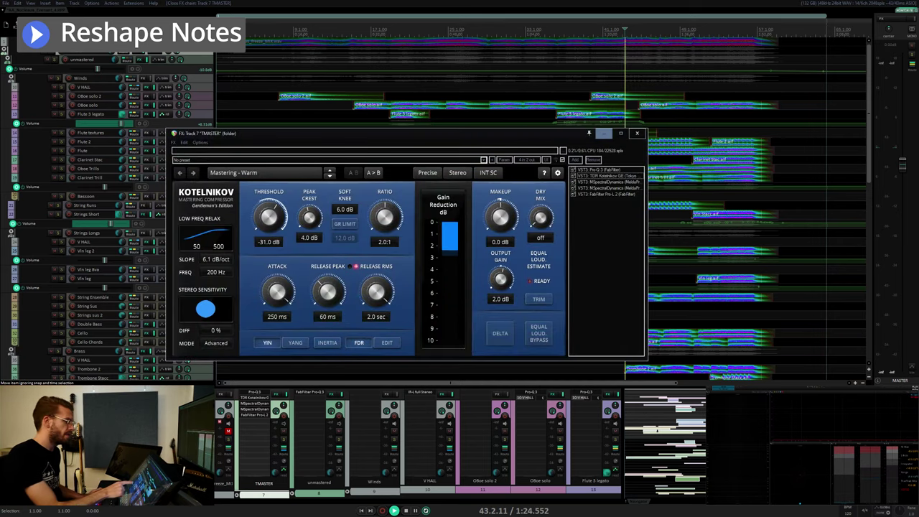
pyautogui.press('space')
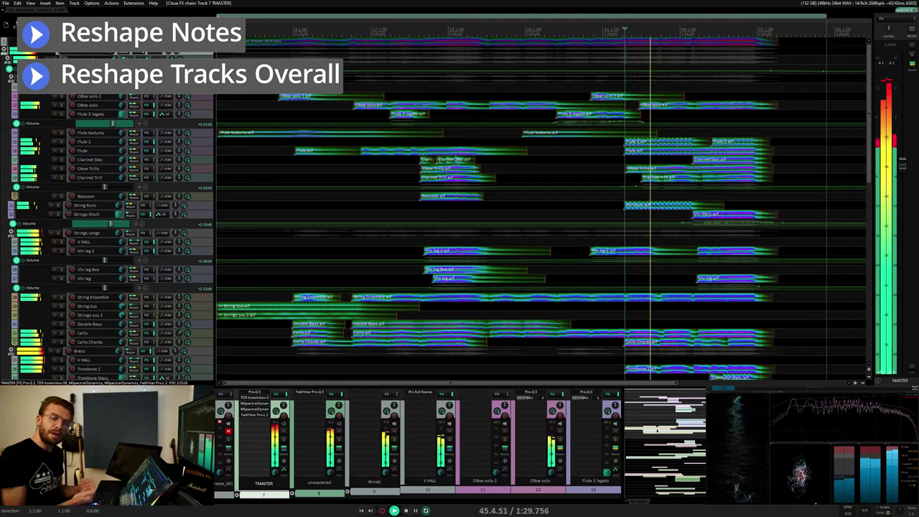
pyautogui.press('space')
# Solo the Synth Rack track from its later clip and play it with its Pro-MB open, closing the plug-in window at the end
pyautogui.scroll(-5, 543, 208)
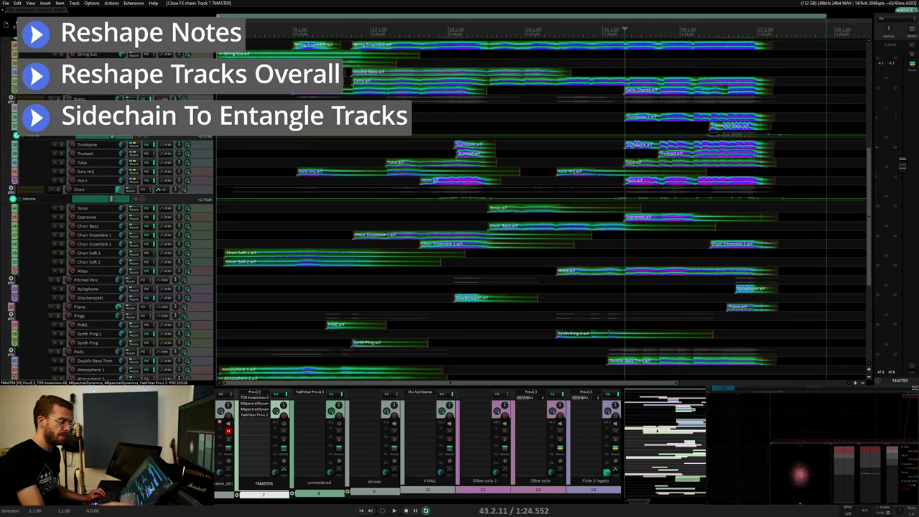
pyautogui.moveTo(869, 251); pyautogui.dragTo(867, 322)
pyautogui.click(642, 216)
pyautogui.press('s')
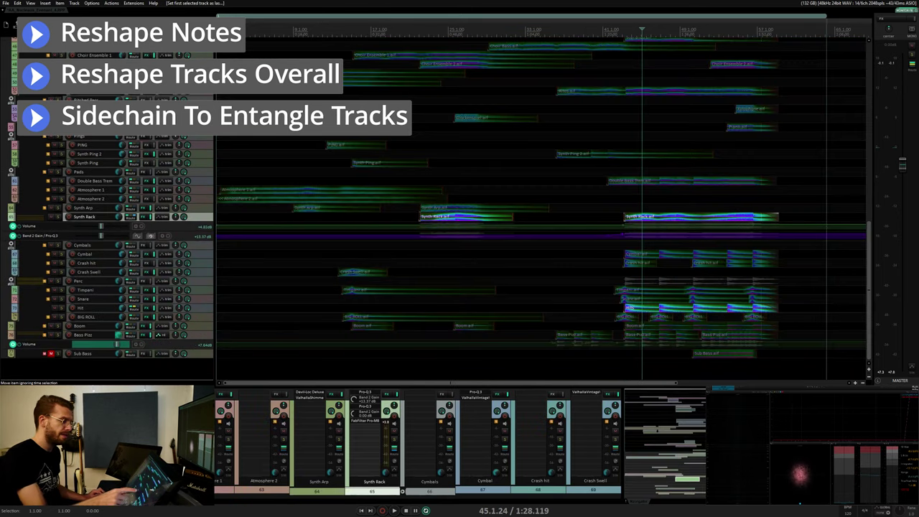
pyautogui.press('f')
pyautogui.press('space')
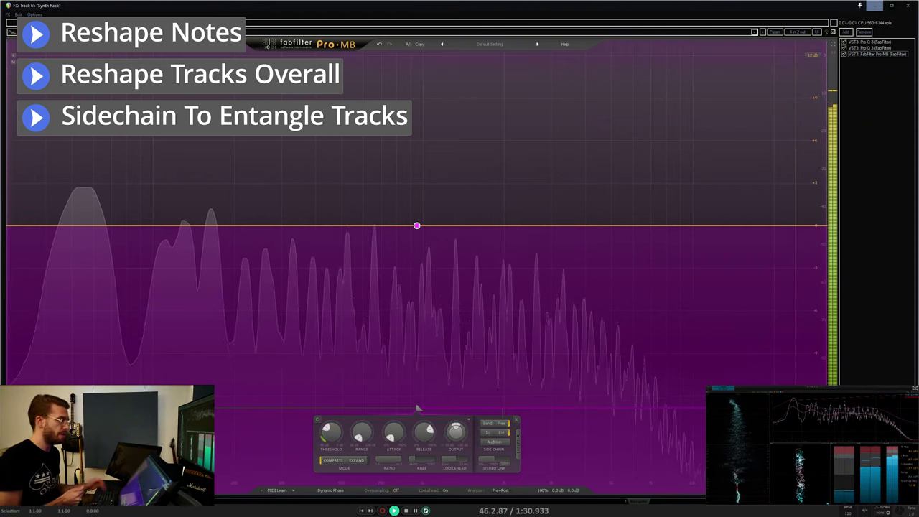
pyautogui.press('f')
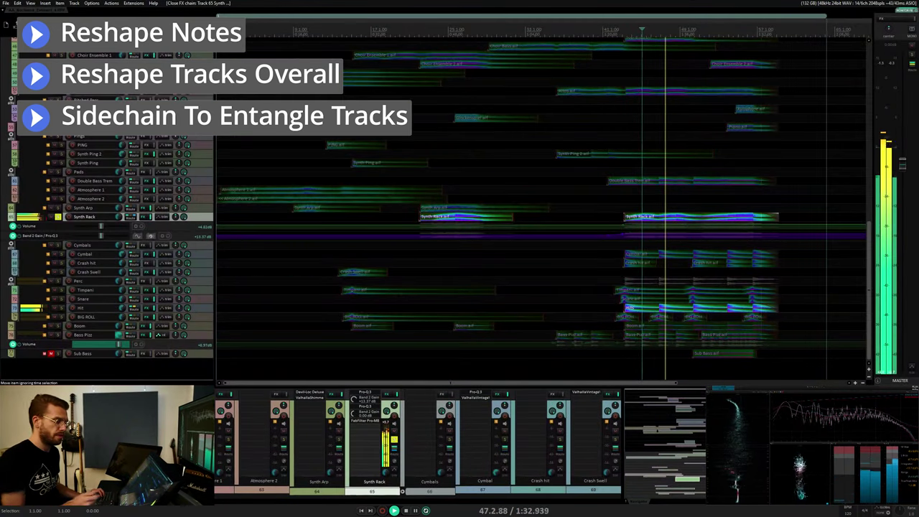
# Reopen Synth Rack's Pro-MB, set the band to Expand and raise its range above 0 dB during playback
pyautogui.click(654, 307)
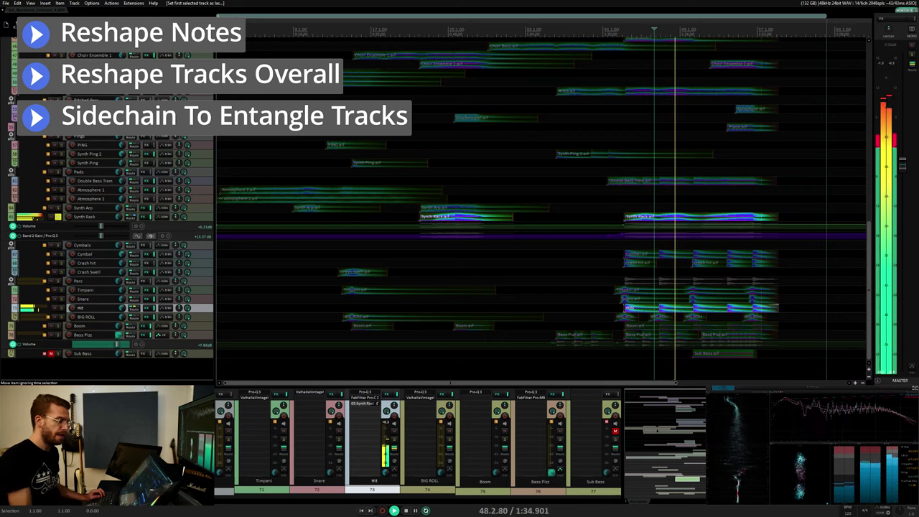
pyautogui.click(669, 216)
pyautogui.press('f')
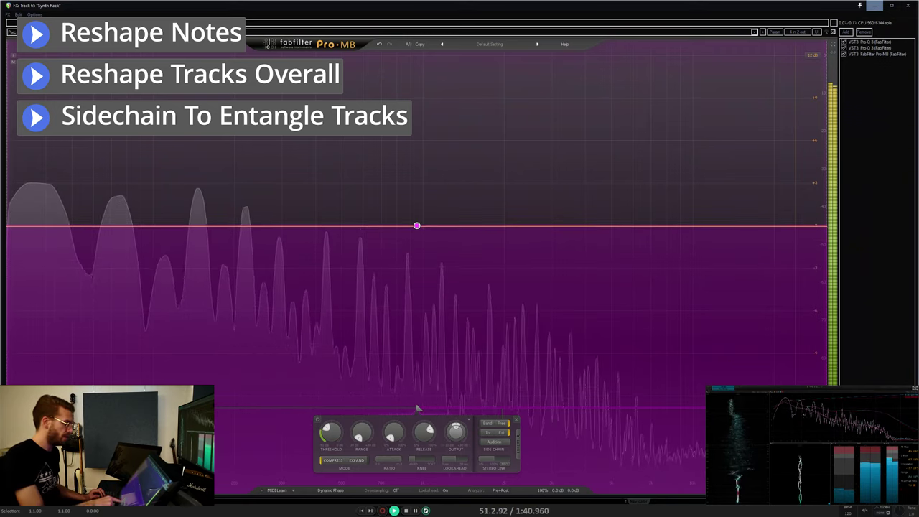
pyautogui.moveTo(362, 432); pyautogui.dragTo(441, 299)
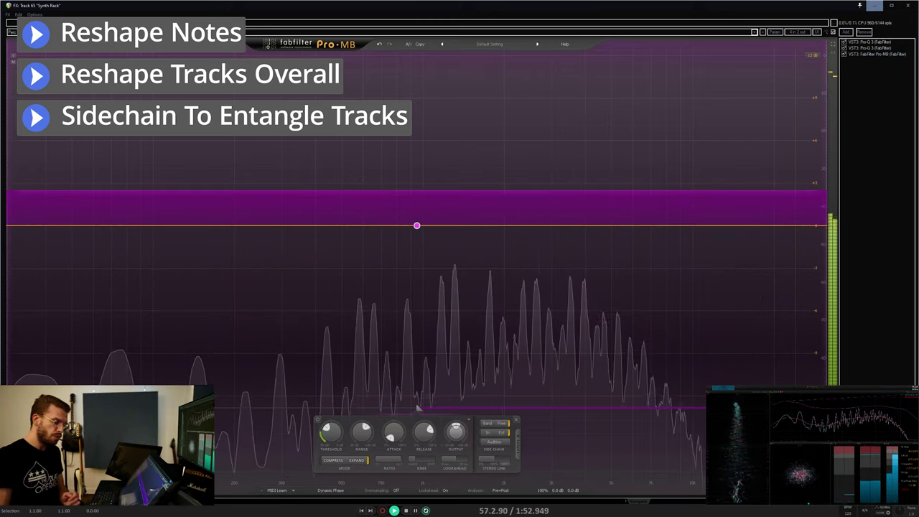
pyautogui.press('space')
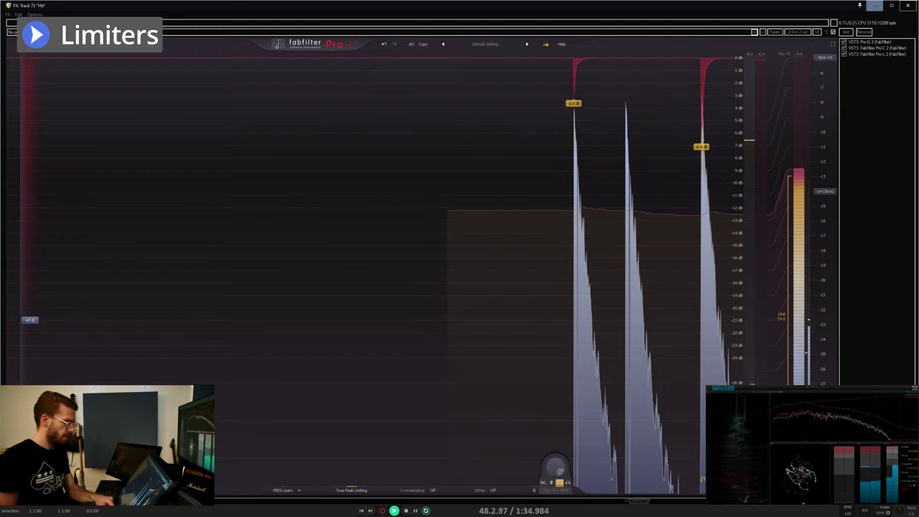
# Toggle the unity gain option of the Pro-L 2 limiter on the Hit track
pyautogui.click(560, 483)
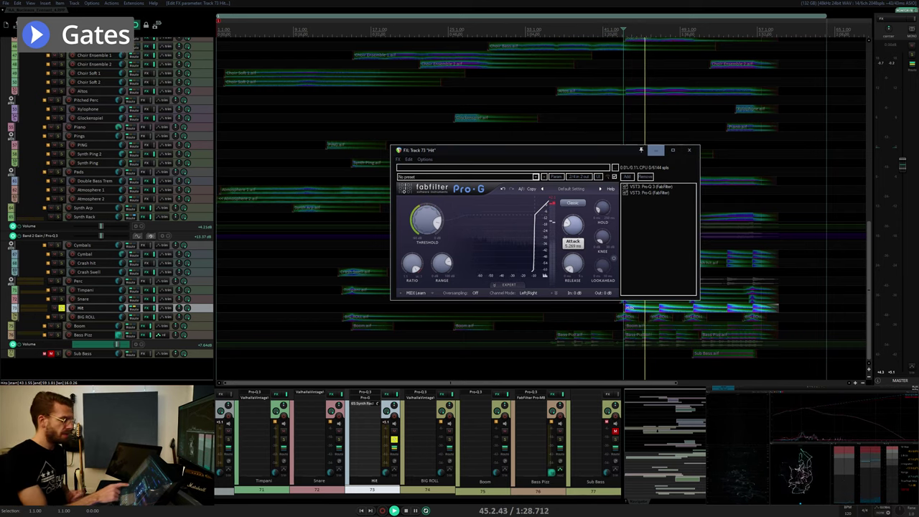
# Raise the threshold of the Hit track's Pro-G gate to about -5.5 dB, lower it again during playback and stop
pyautogui.moveTo(603, 208)
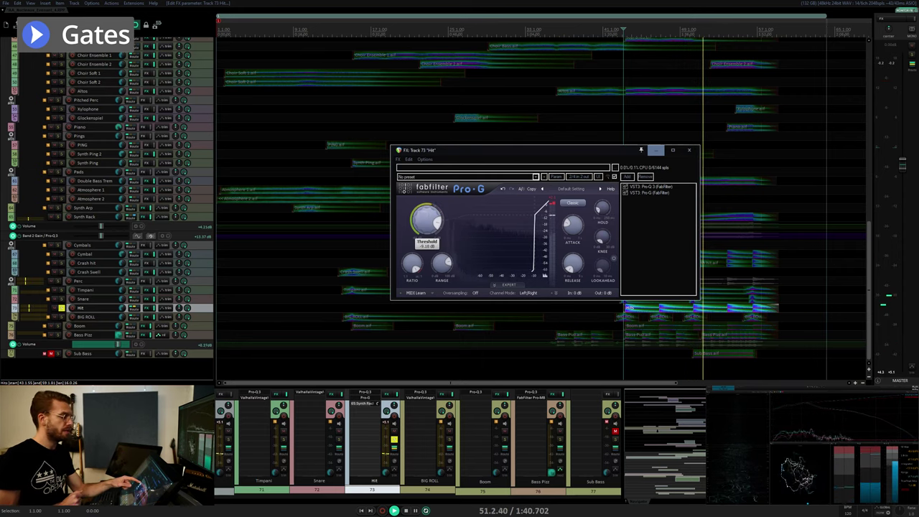
pyautogui.rightClick(428, 211)
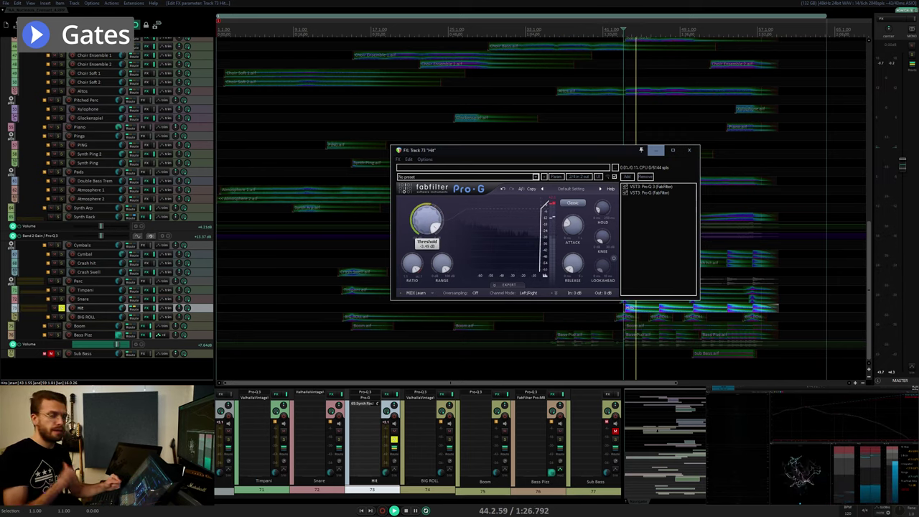
pyautogui.moveTo(422, 214); pyautogui.dragTo(410, 224)
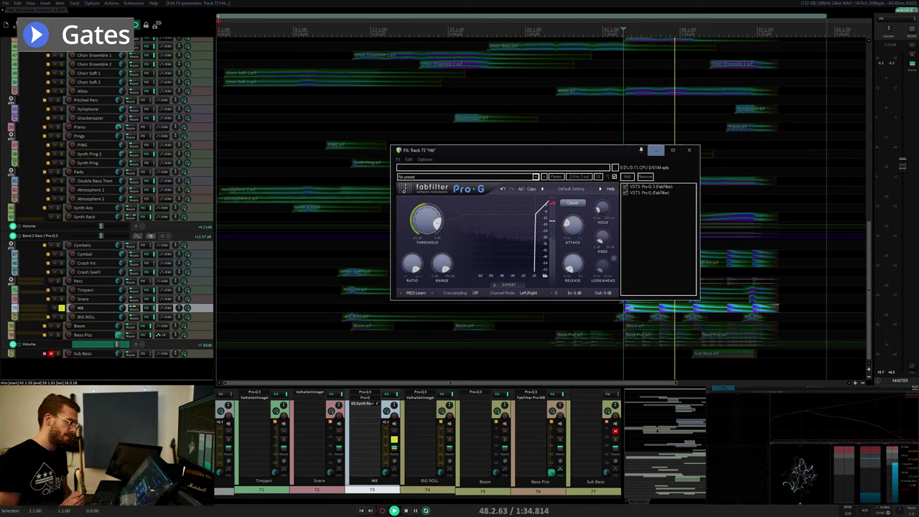
pyautogui.press('space')
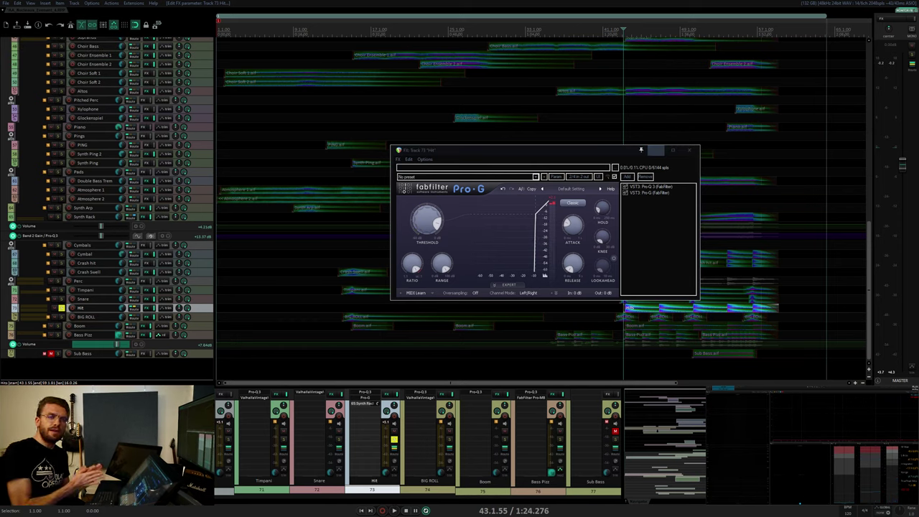